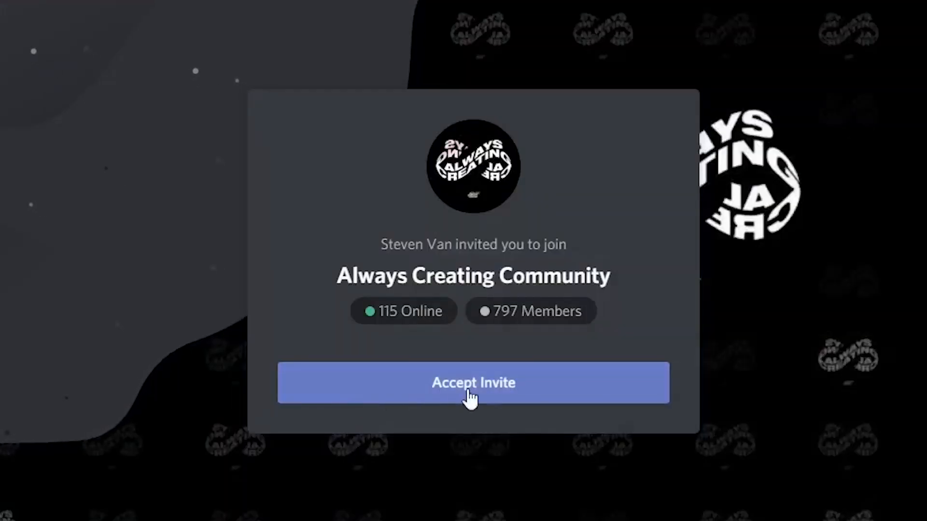
# - Accept the invitation to the Always Creating Community Discord server and browse through it
pyautogui.click(473, 383)
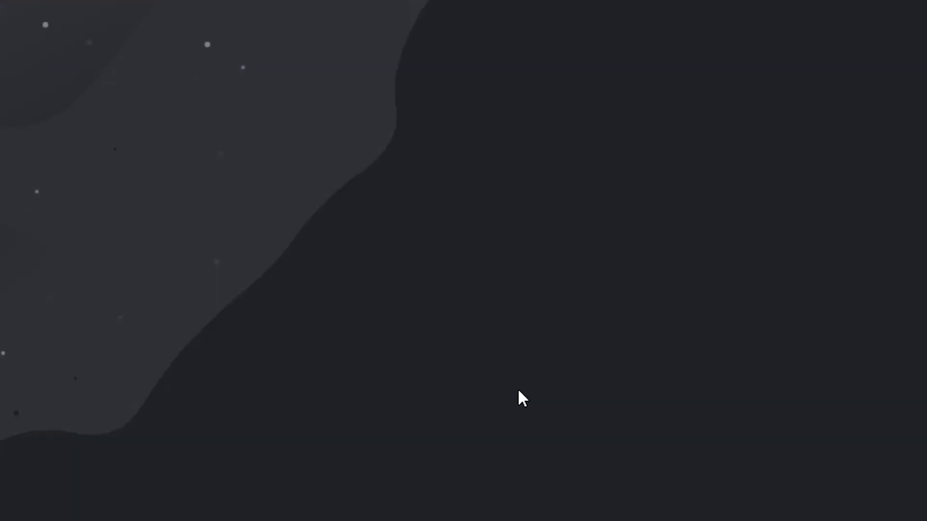
pyautogui.scroll(-6, 517, 398)
pyautogui.scroll(-3, 497, 290)
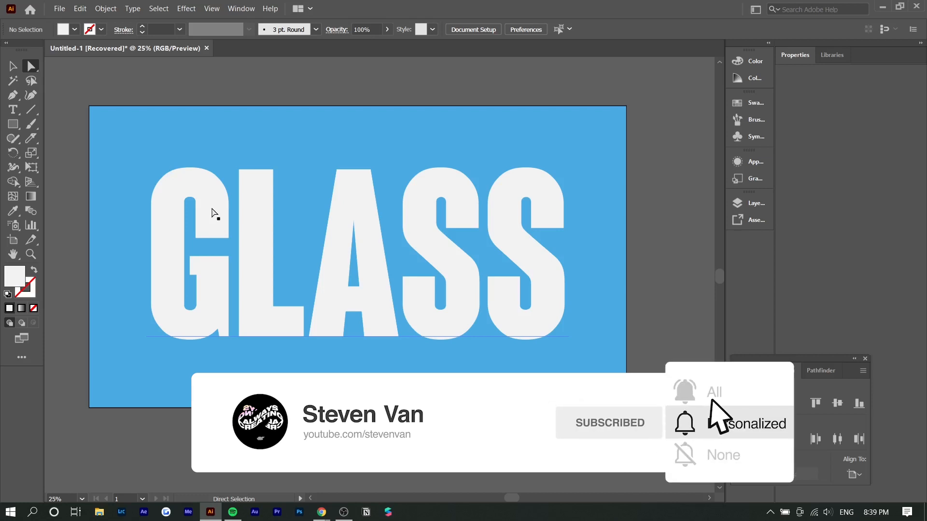
# - Check which font the GLASS text uses
pyautogui.press('t')
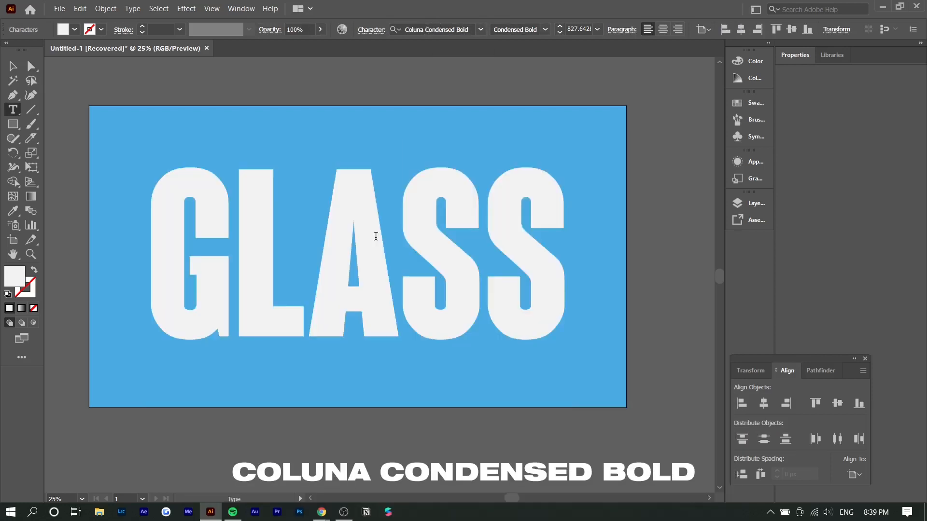
pyautogui.press('Escape')
pyautogui.press('a')
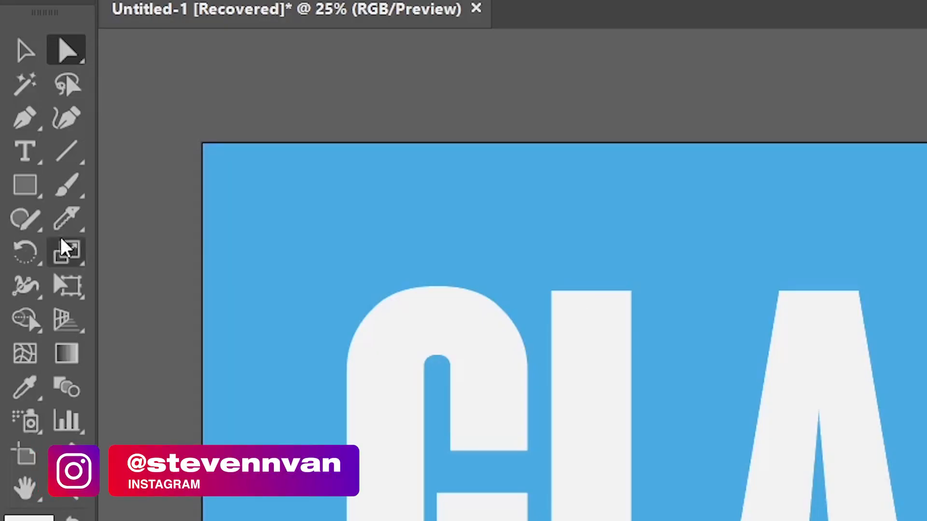
# - Try to slice the live GLASS text diagonally with the Knife tool
pyautogui.moveTo(68, 227); pyautogui.dragTo(68, 228)
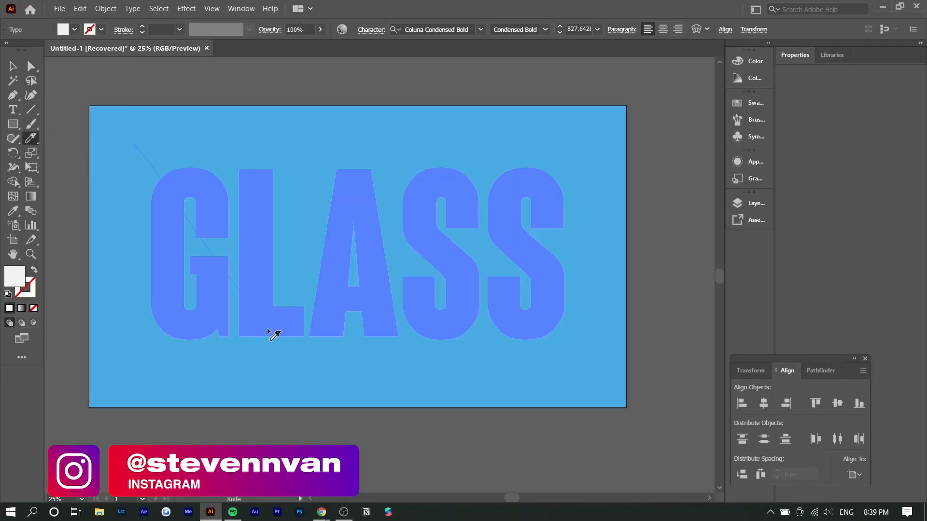
pyautogui.moveTo(268, 331); pyautogui.dragTo(271, 335)
pyautogui.moveTo(260, 140); pyautogui.dragTo(411, 333)
pyautogui.moveTo(410, 167); pyautogui.dragTo(565, 435)
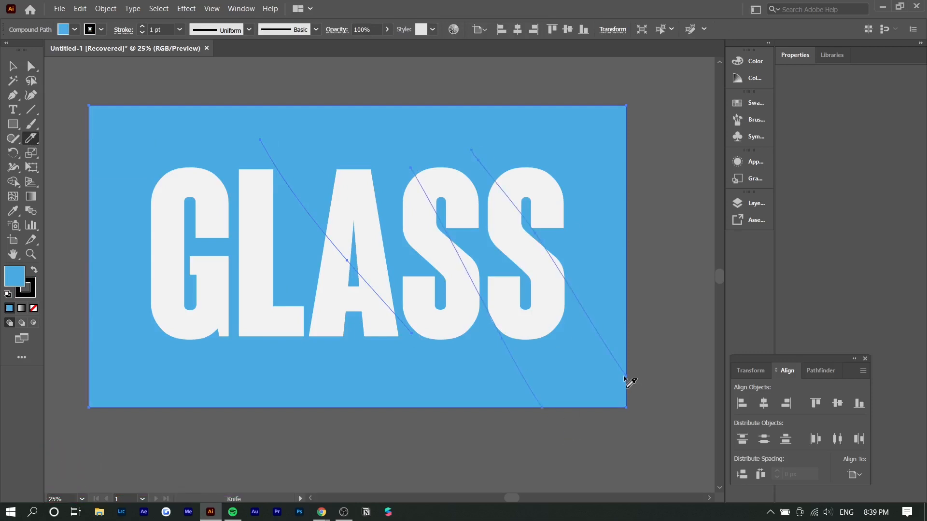
pyautogui.hotkey('ctrl', 'shift', 'a')
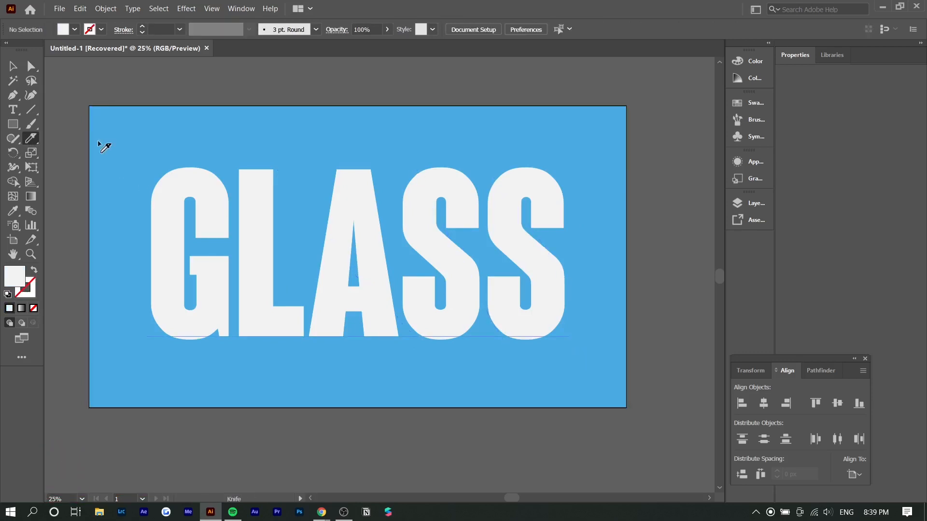
# - Convert the GLASS text to outlines and clear the selection
pyautogui.click(28, 71)
pyautogui.click(269, 221)
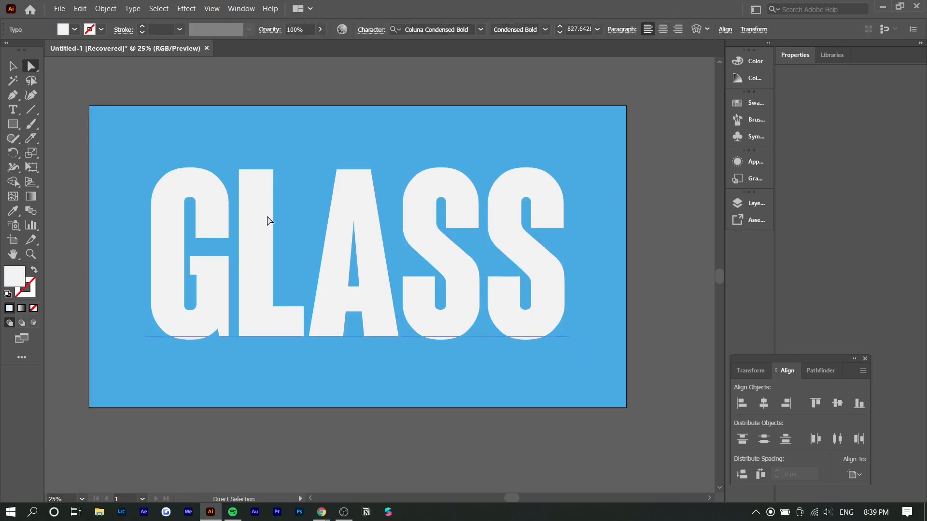
pyautogui.click(132, 9)
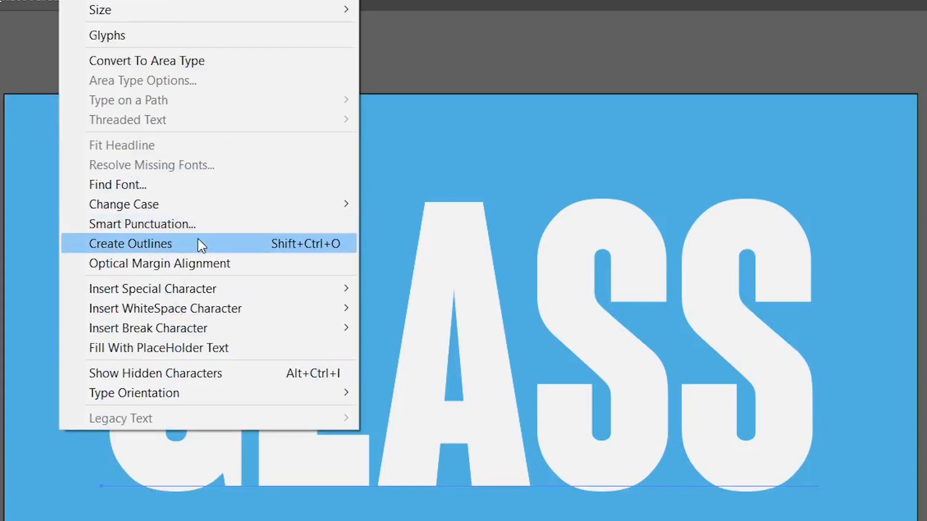
pyautogui.click(198, 241)
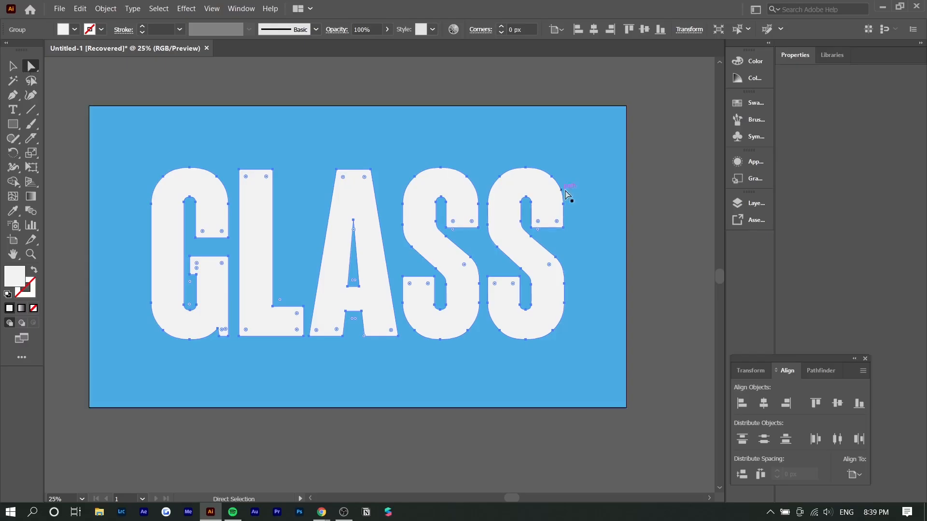
pyautogui.click(664, 207)
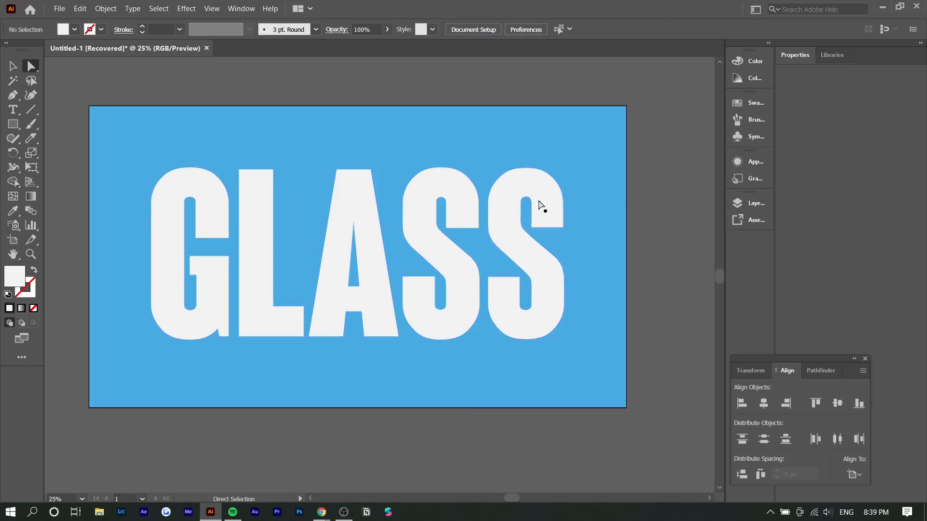
# - Try moving the final S as a separate shape, and return it to its place in the word
pyautogui.moveTo(542, 203); pyautogui.dragTo(606, 202)
pyautogui.moveTo(548, 289); pyautogui.dragTo(482, 253)
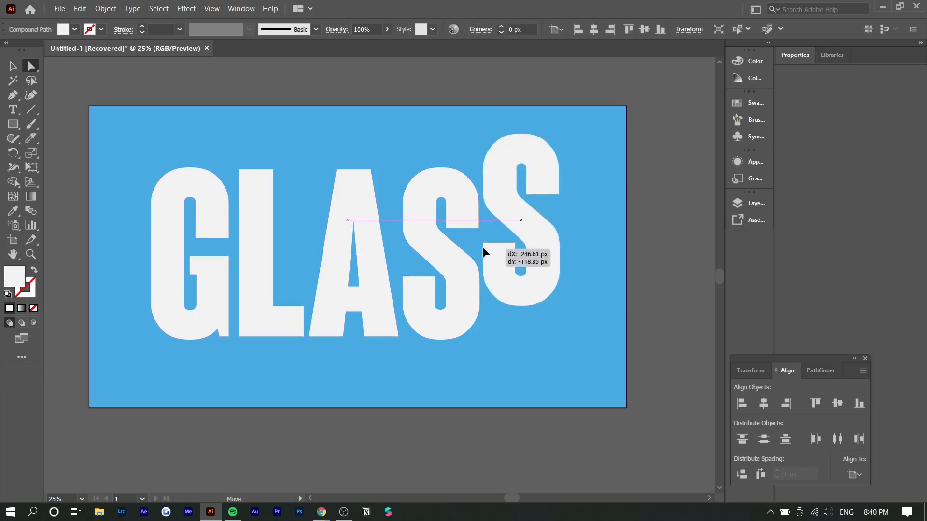
pyautogui.click(532, 177)
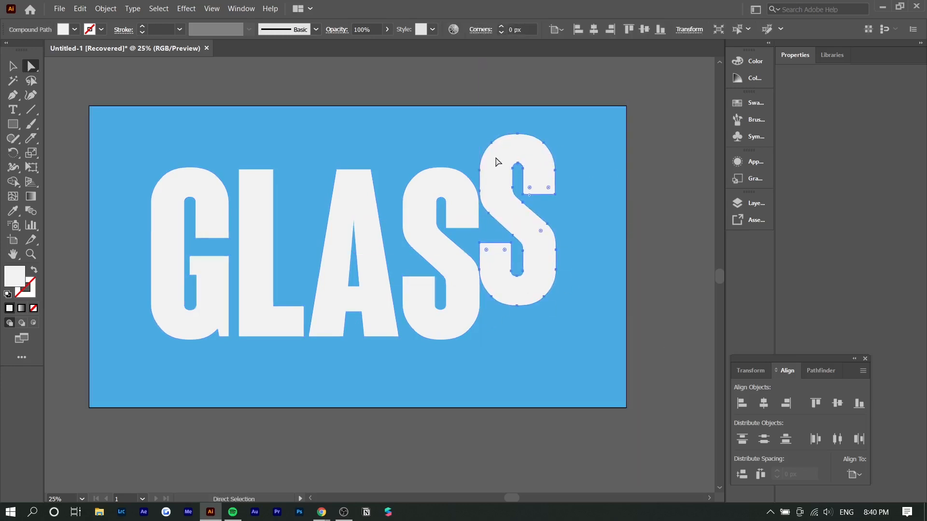
pyautogui.moveTo(496, 159); pyautogui.dragTo(504, 193)
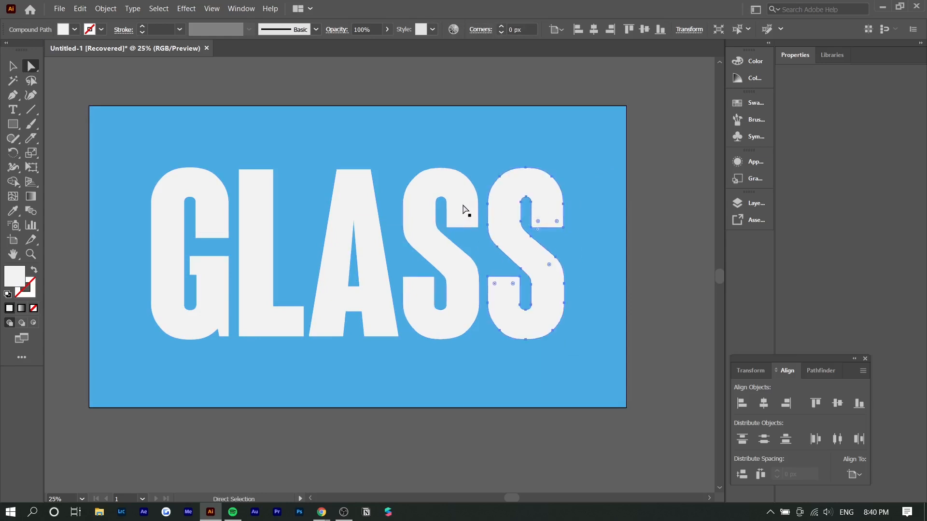
# - Select all five GLASS letter outlines and slice them with several diagonal Knife cuts, then clear the selection
pyautogui.keyDown('shift'); pyautogui.click(457, 196); pyautogui.keyUp('shift')
pyautogui.keyDown('shift'); pyautogui.click(356, 207); pyautogui.keyUp('shift')
pyautogui.keyDown('shift'); pyautogui.click(243, 207); pyautogui.keyUp('shift')
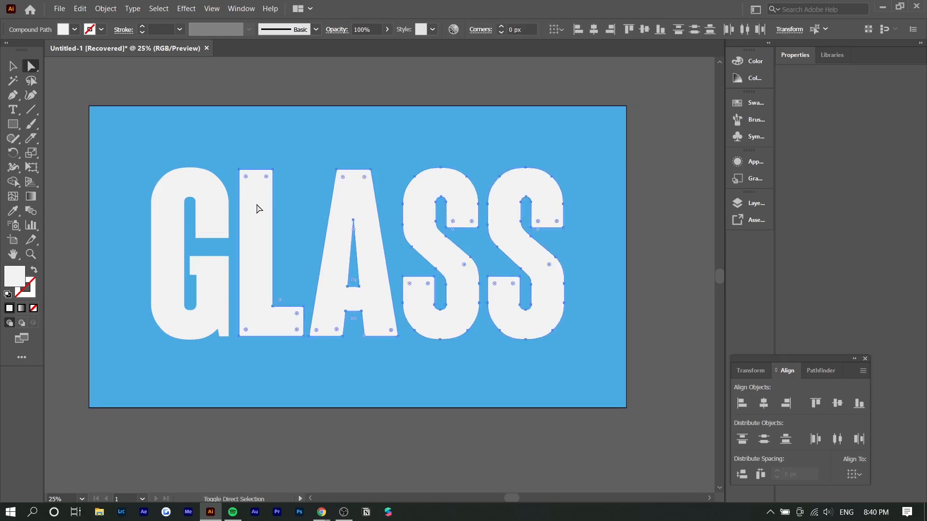
pyautogui.keyDown('shift'); pyautogui.click(209, 206); pyautogui.keyUp('shift')
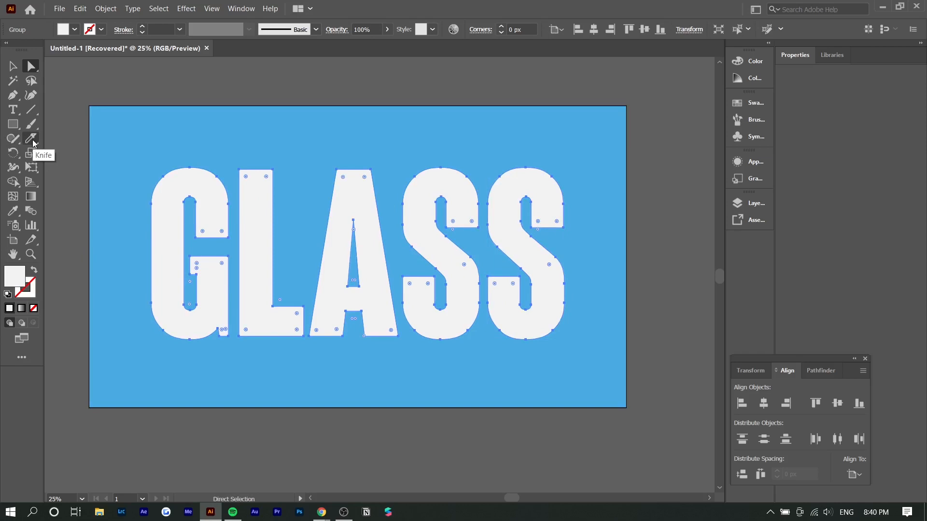
pyautogui.click(33, 141)
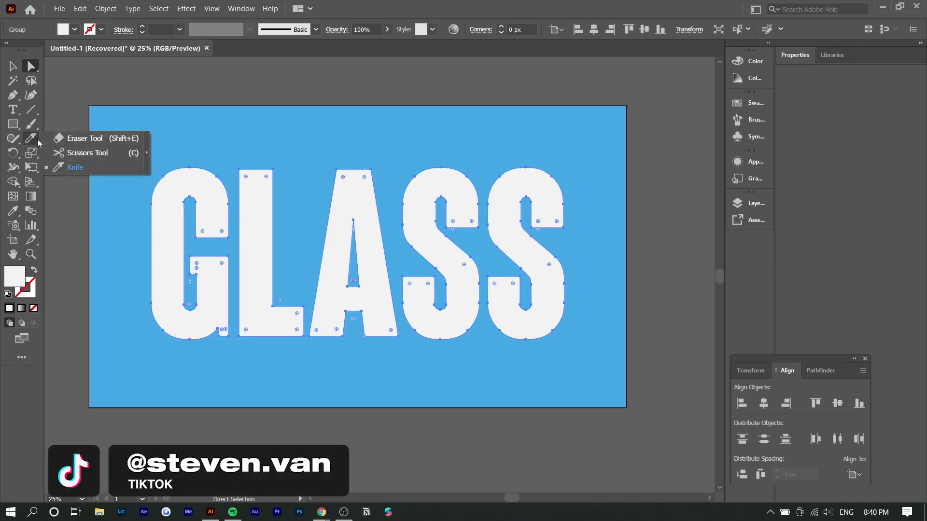
pyautogui.click(72, 167)
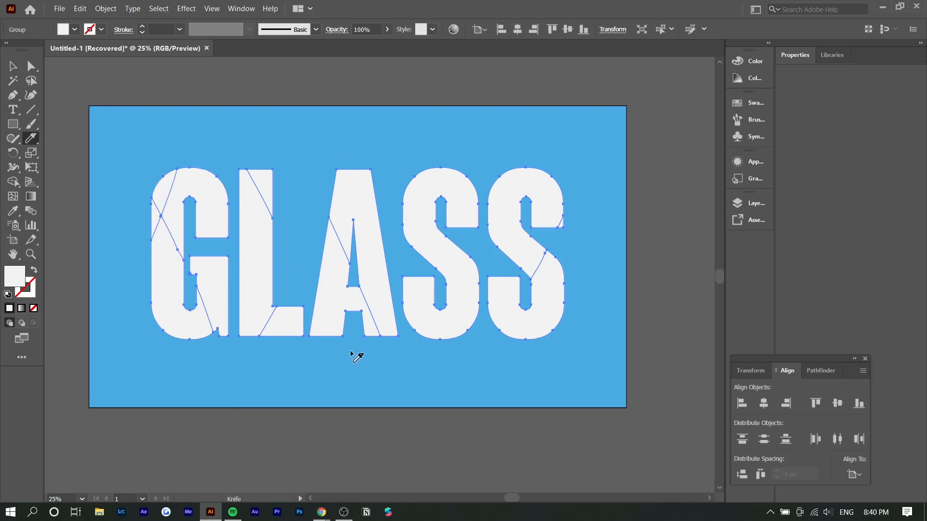
pyautogui.moveTo(351, 353); pyautogui.dragTo(579, 162)
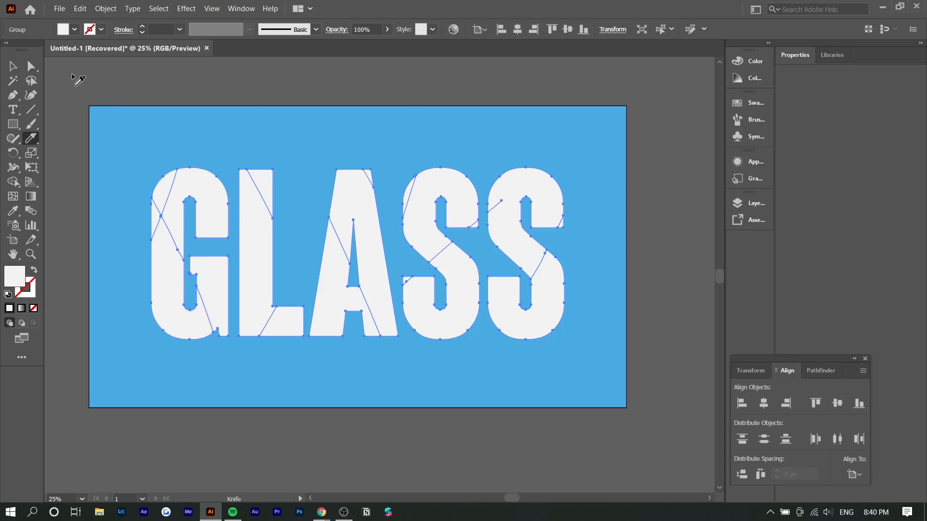
pyautogui.click(31, 66)
pyautogui.click(291, 98)
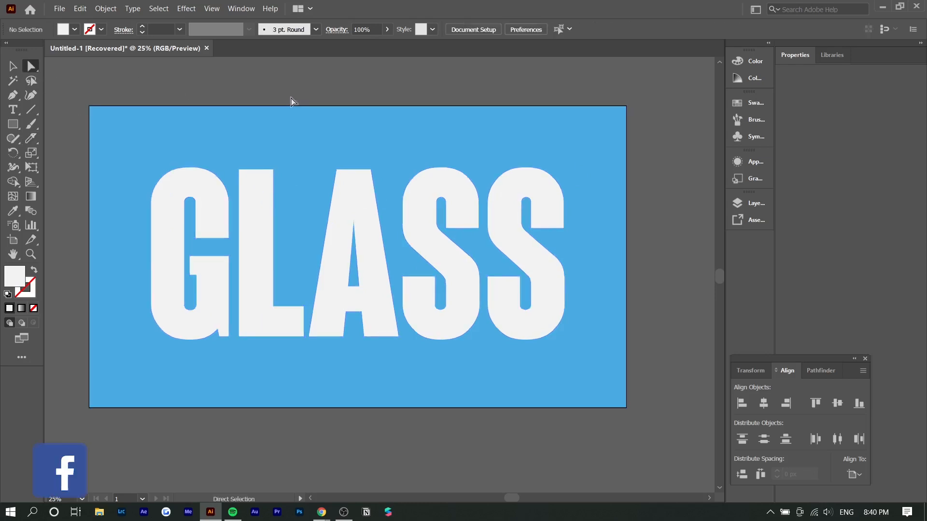
# - Move the L's upper-right shard upward and its foot shard to the right, opening gaps along the cuts
pyautogui.moveTo(270, 181); pyautogui.dragTo(268, 168)
pyautogui.moveTo(279, 318); pyautogui.dragTo(283, 317)
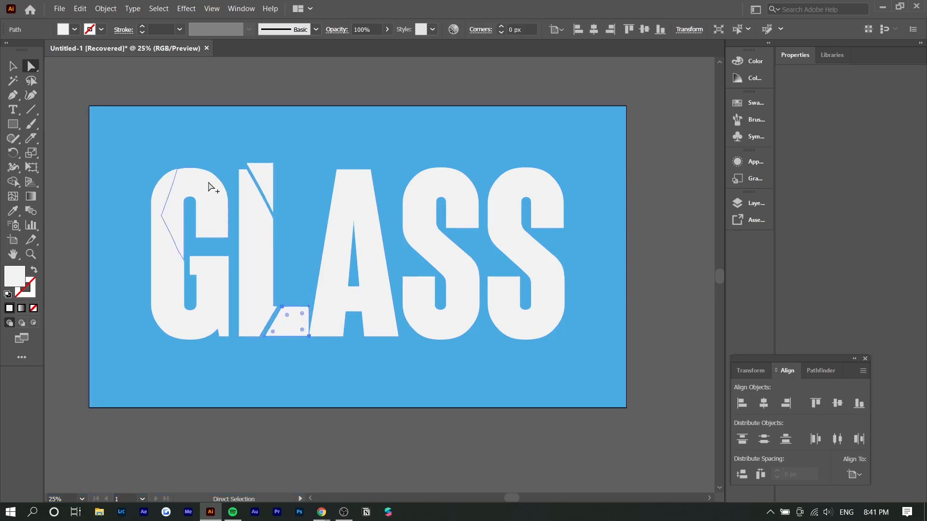
pyautogui.scroll(2, 227, 175)
pyautogui.moveTo(288, 168); pyautogui.dragTo(286, 165)
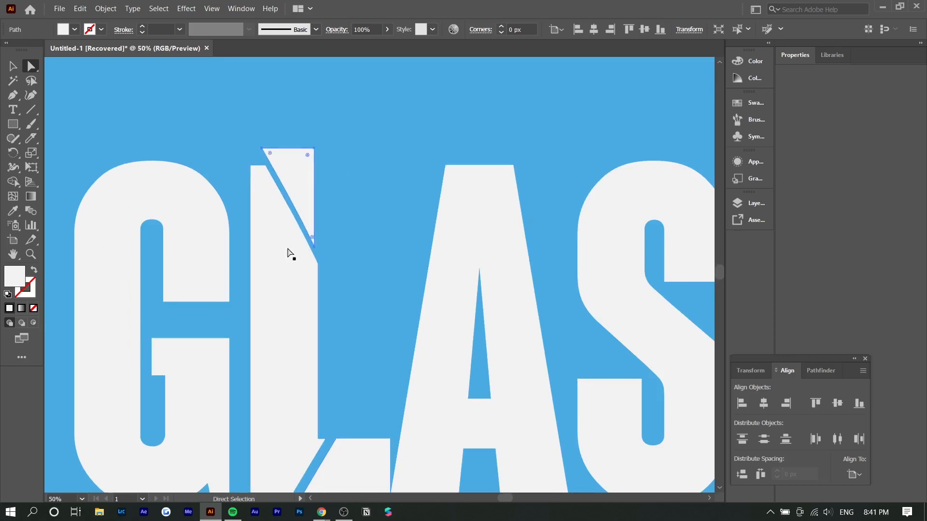
pyautogui.scroll(-1, 288, 247)
pyautogui.scroll(-2, 244, 408)
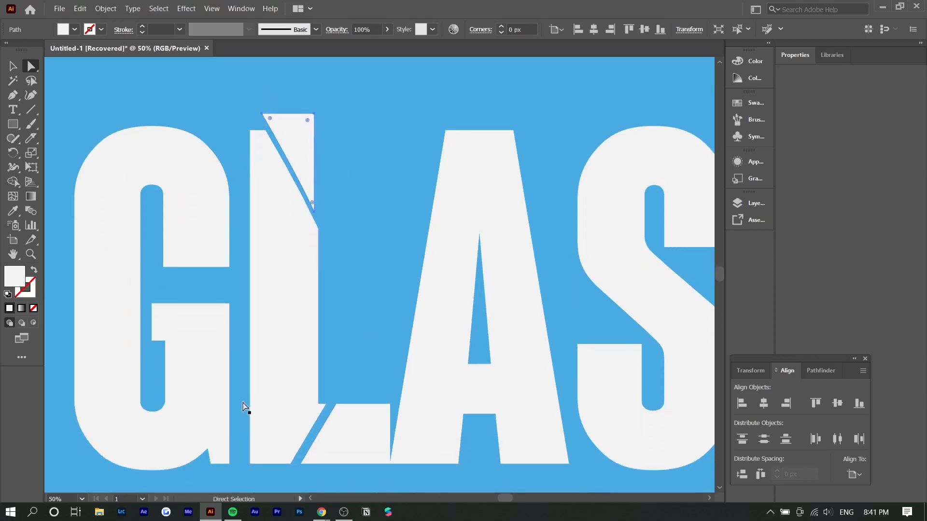
# - Spread the cut shards of the G, the A and both S letters slightly apart
pyautogui.scroll(-3, 201, 333)
pyautogui.moveTo(202, 328); pyautogui.dragTo(202, 321)
pyautogui.scroll(-1, 202, 325)
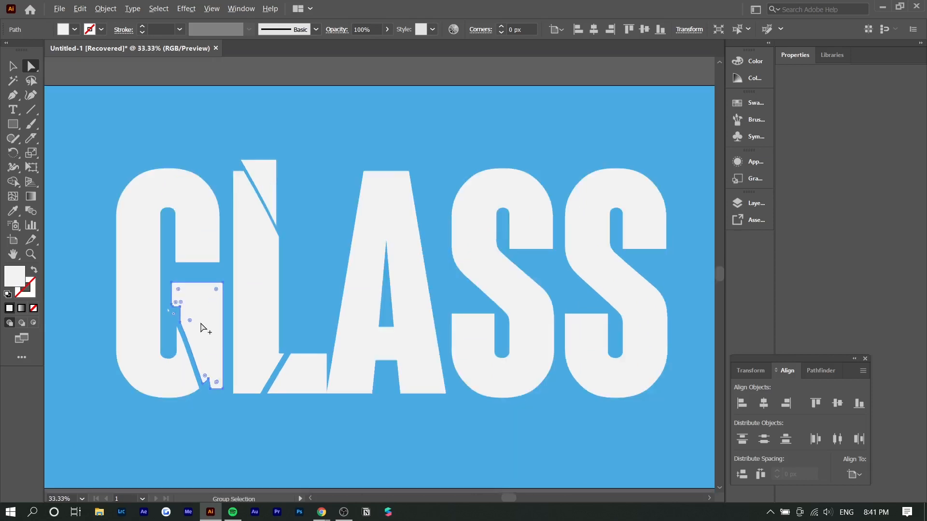
pyautogui.click(153, 219)
pyautogui.moveTo(144, 209); pyautogui.dragTo(133, 194)
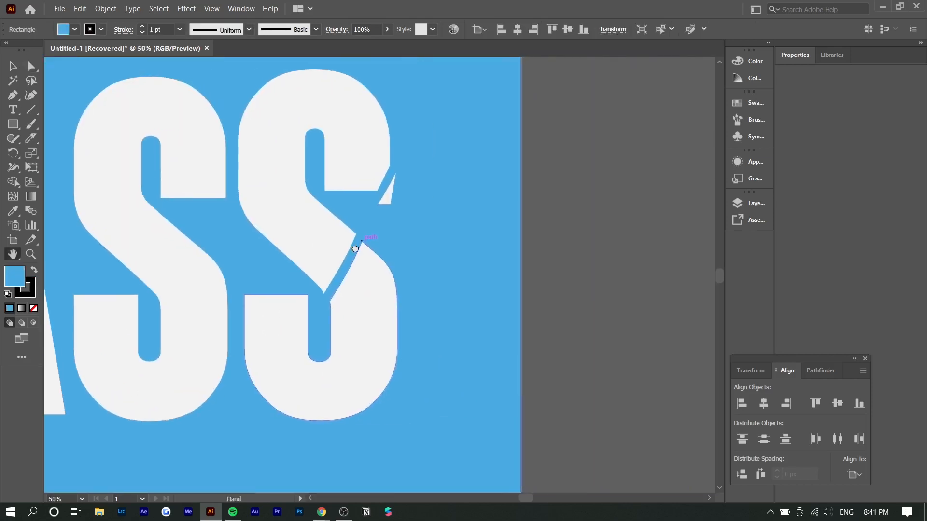
pyautogui.moveTo(288, 219); pyautogui.dragTo(501, 222)
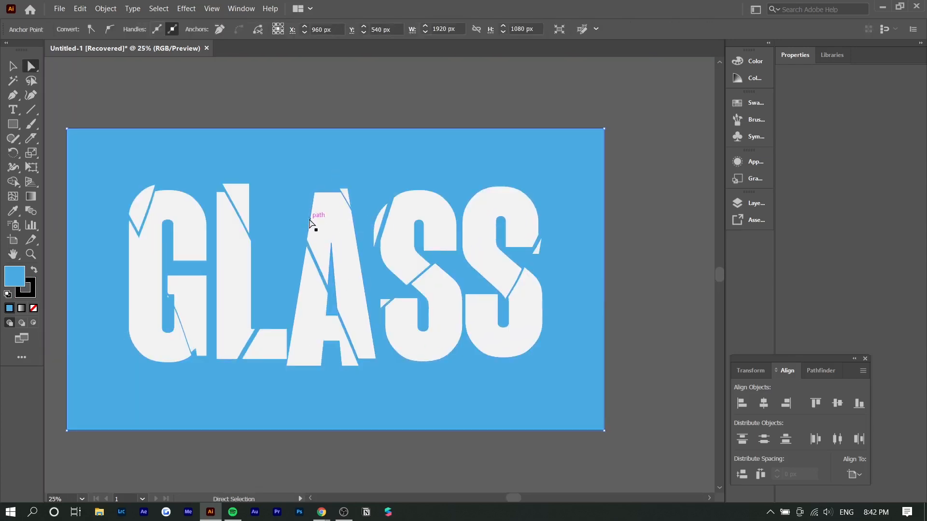
# - Place a copy of the first S's small triangular shard near the artboard's upper-left corner, enlarged and rotated
pyautogui.click(386, 306)
pyautogui.scroll(5, 389, 311)
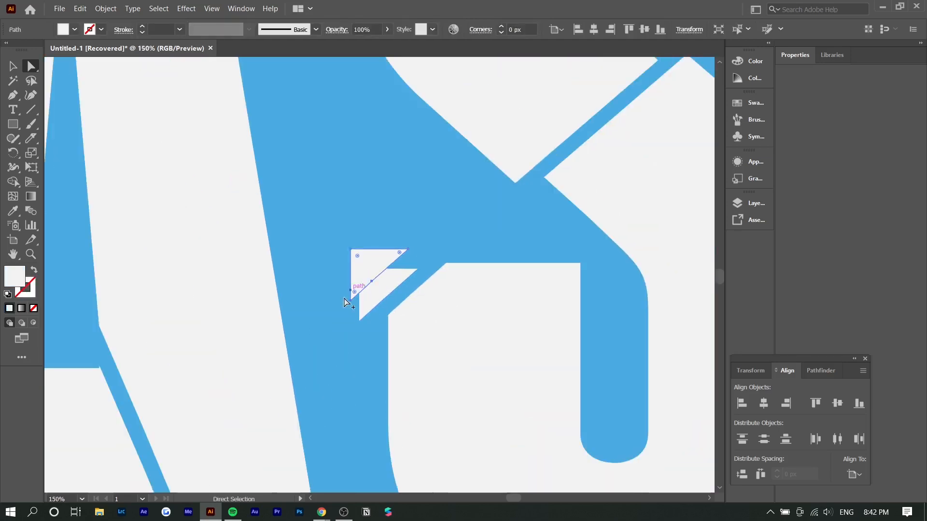
pyautogui.scroll(-5, 367, 296)
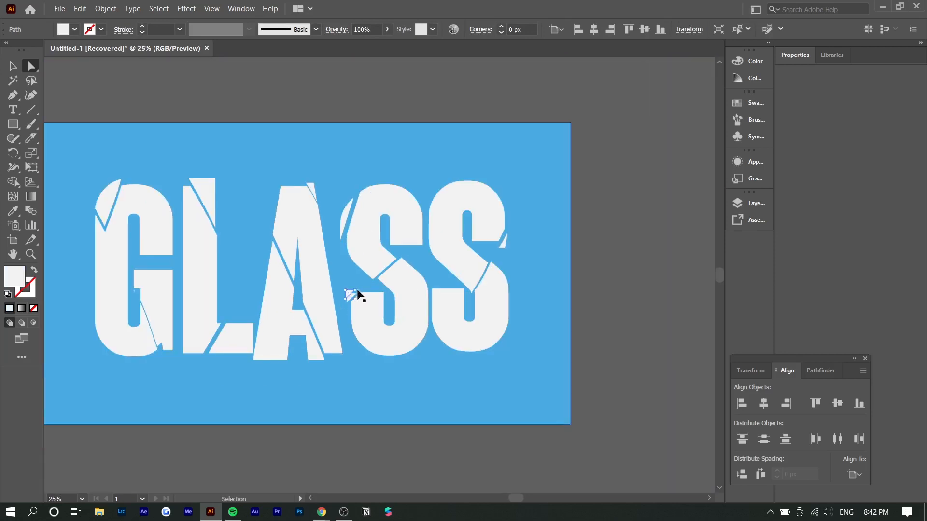
pyautogui.moveTo(359, 291); pyautogui.dragTo(78, 148)
pyautogui.moveTo(183, 212); pyautogui.dragTo(234, 231)
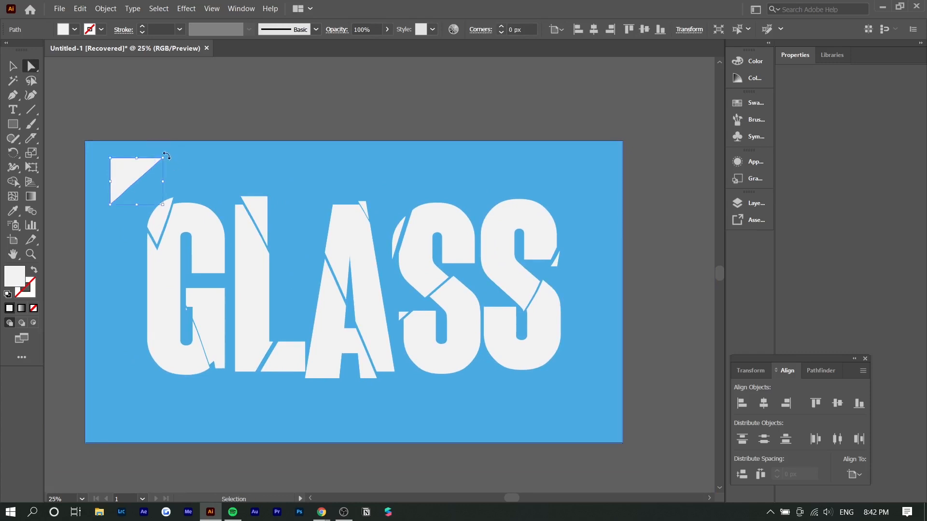
pyautogui.moveTo(166, 156); pyautogui.dragTo(142, 120)
pyautogui.moveTo(118, 173); pyautogui.dragTo(99, 155)
# - Paste more copies of the loose triangular shard and scatter them around the GLASS lettering
pyautogui.hotkey('ctrl', 'c')
pyautogui.hotkey('ctrl', 'v')
pyautogui.moveTo(374, 279); pyautogui.dragTo(107, 390)
pyautogui.hotkey('ctrl', 't')
pyautogui.moveTo(107, 165); pyautogui.dragTo(118, 182)
pyautogui.hotkey('ctrl', 'v')
pyautogui.moveTo(384, 281)
pyautogui.mouseDown()
pyautogui.moveTo(396, 413)
pyautogui.moveTo(516, 423)
pyautogui.moveTo(316, 160)
pyautogui.mouseUp()
pyautogui.hotkey('ctrl', 'v')
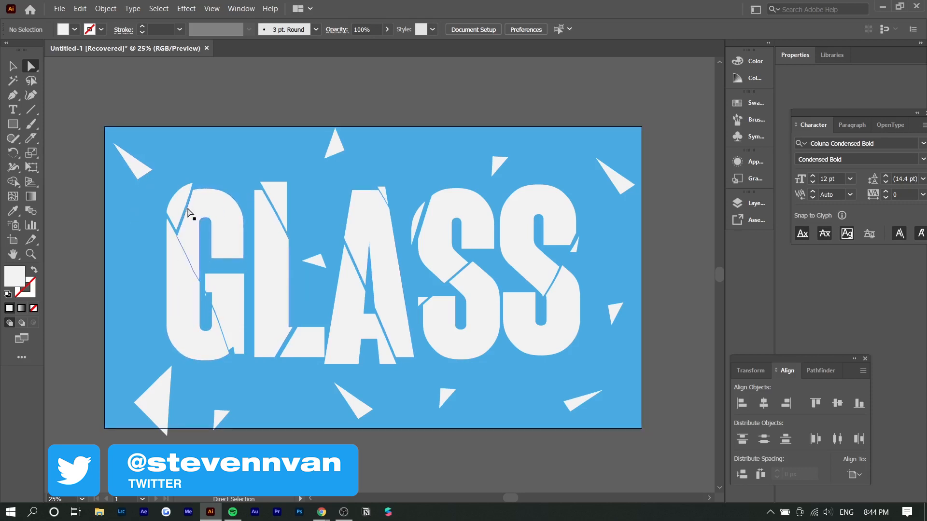
# - Try filling all the sliced pieces of the GLASS letters with bright yellow
pyautogui.keyDown('shift'); pyautogui.click(177, 238); pyautogui.keyUp('shift')
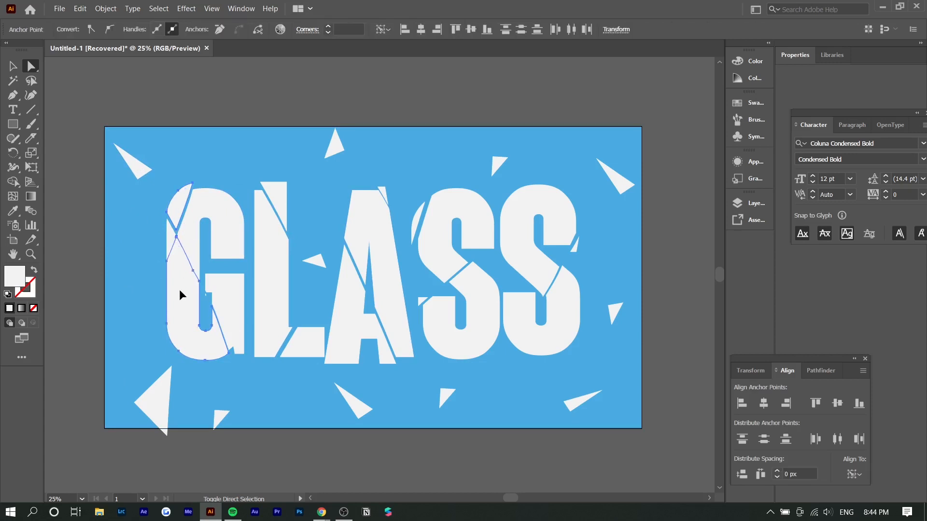
pyautogui.keyDown('shift'); pyautogui.click(179, 289); pyautogui.keyUp('shift')
pyautogui.keyDown('shift'); pyautogui.click(207, 245); pyautogui.keyUp('shift')
pyautogui.keyDown('shift'); pyautogui.click(193, 233); pyautogui.keyUp('shift')
pyautogui.keyDown('shift'); pyautogui.click(227, 292); pyautogui.keyUp('shift')
pyautogui.keyDown('shift'); pyautogui.click(271, 285); pyautogui.keyUp('shift')
pyautogui.keyDown('shift'); pyautogui.click(278, 202); pyautogui.keyUp('shift')
pyautogui.keyDown('shift'); pyautogui.click(302, 343); pyautogui.keyUp('shift')
pyautogui.keyDown('shift'); pyautogui.click(348, 314); pyautogui.keyUp('shift')
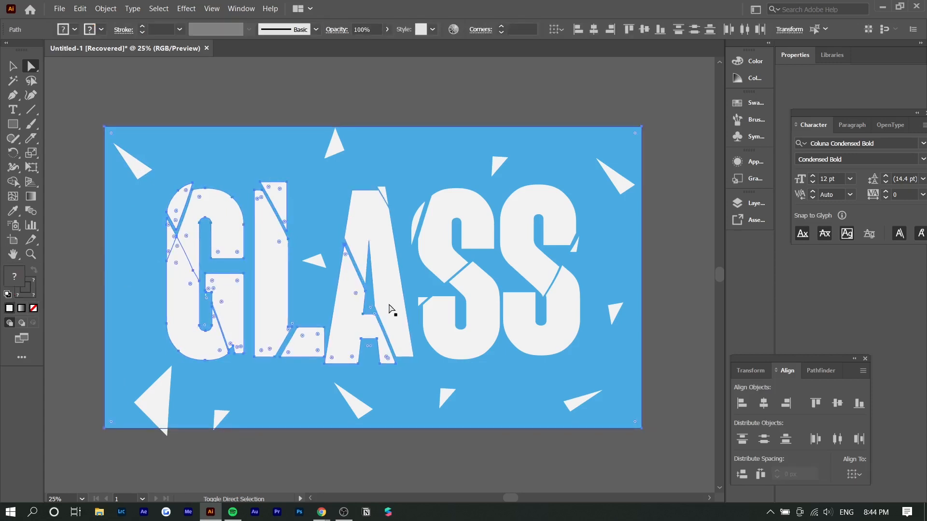
pyautogui.keyDown('shift'); pyautogui.click(383, 193); pyautogui.keyUp('shift')
pyautogui.keyDown('shift'); pyautogui.click(442, 227); pyautogui.keyUp('shift')
pyautogui.keyDown('shift'); pyautogui.click(419, 220); pyautogui.keyUp('shift')
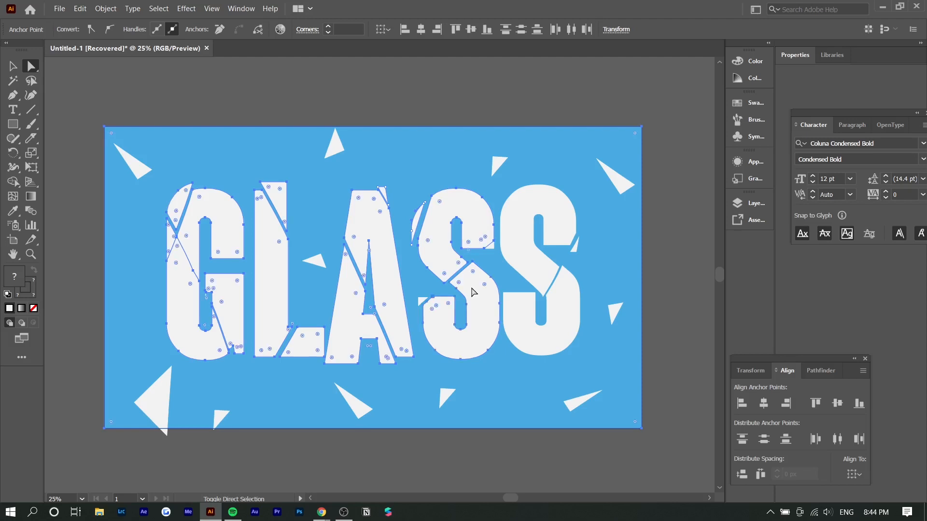
pyautogui.keyDown('shift'); pyautogui.click(539, 335); pyautogui.keyUp('shift')
pyautogui.keyDown('shift'); pyautogui.click(563, 271); pyautogui.keyUp('shift')
pyautogui.keyDown('shift'); pyautogui.click(574, 242); pyautogui.keyUp('shift')
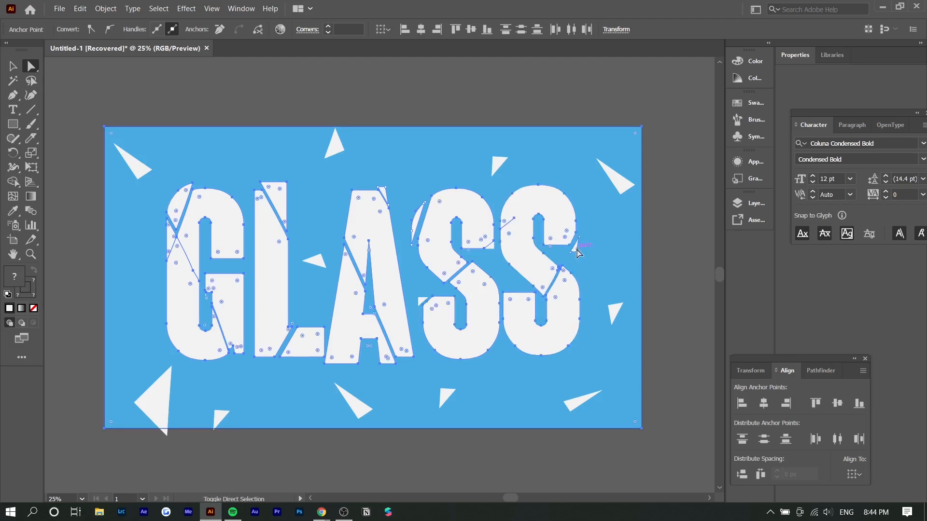
pyautogui.doubleClick(20, 283)
pyautogui.click(567, 177)
pyautogui.click(568, 140)
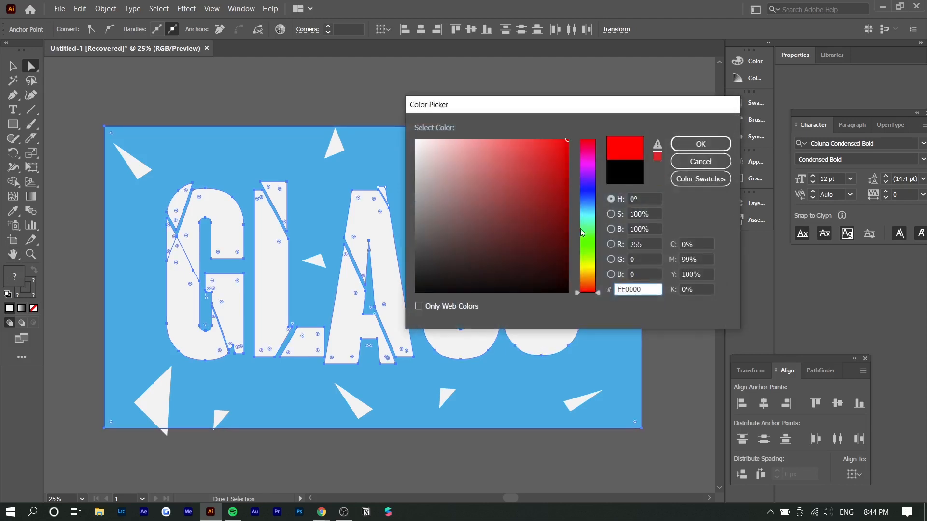
pyautogui.click(593, 271)
pyautogui.moveTo(594, 271); pyautogui.dragTo(595, 267)
pyautogui.click(707, 149)
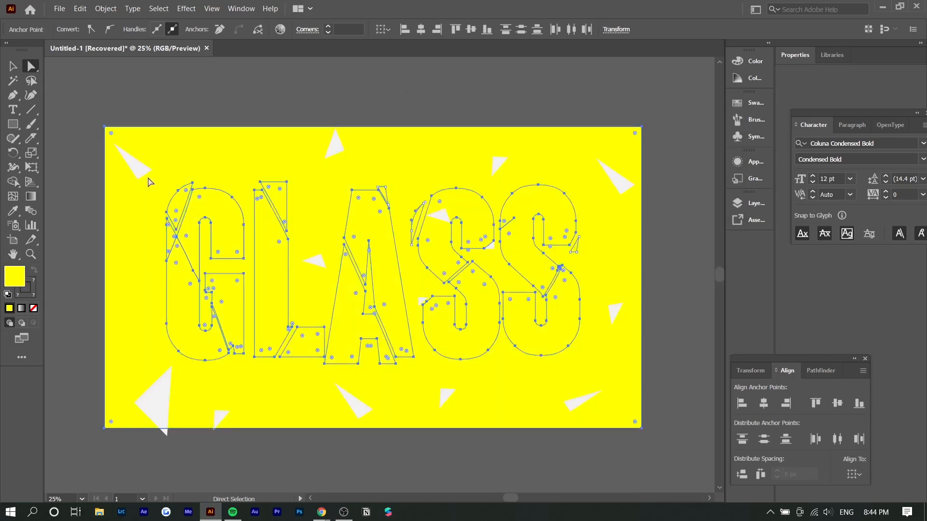
pyautogui.click(315, 91)
# - Try filling the background rectangle with black
pyautogui.click(147, 252)
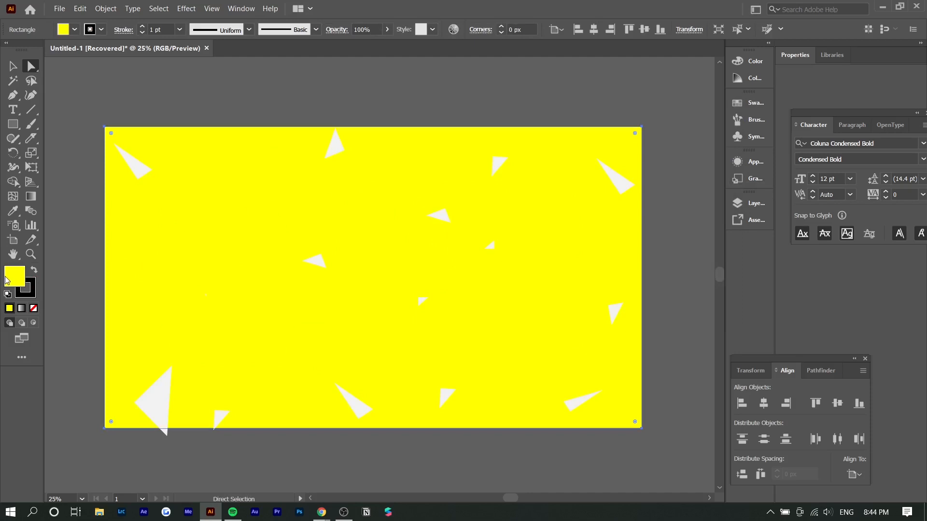
pyautogui.moveTo(479, 186); pyautogui.dragTo(570, 139)
pyautogui.moveTo(534, 271); pyautogui.dragTo(575, 300)
pyautogui.click(700, 144)
pyautogui.click(701, 167)
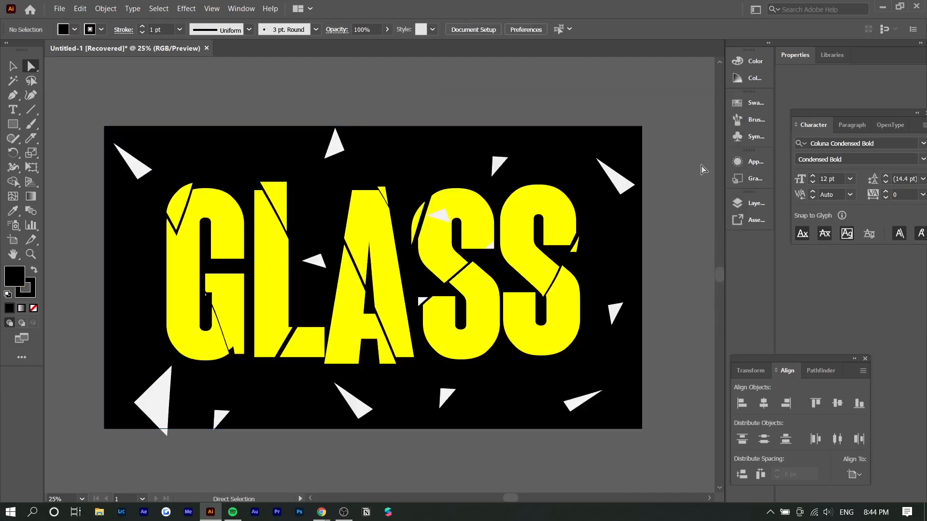
# - Move the large lower-left shard so that it extends past the artboard's left edge
pyautogui.moveTo(167, 414); pyautogui.dragTo(128, 413)
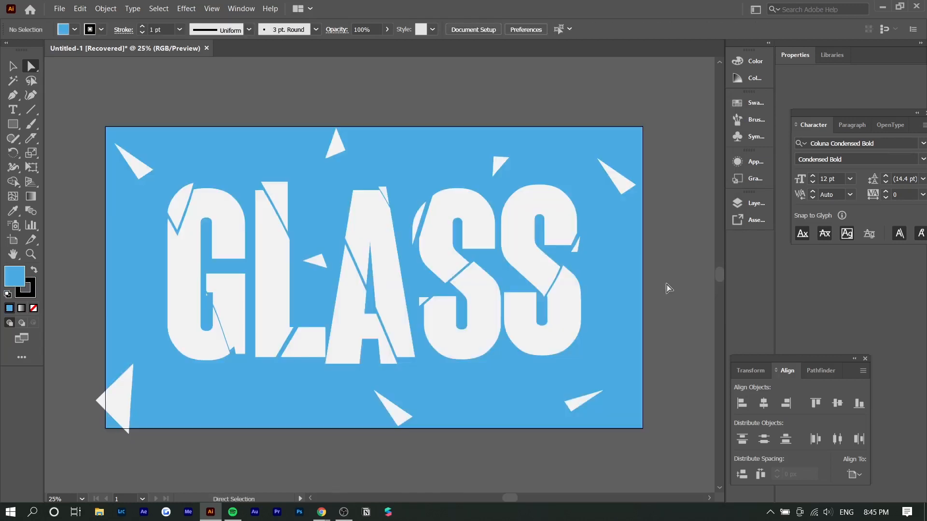